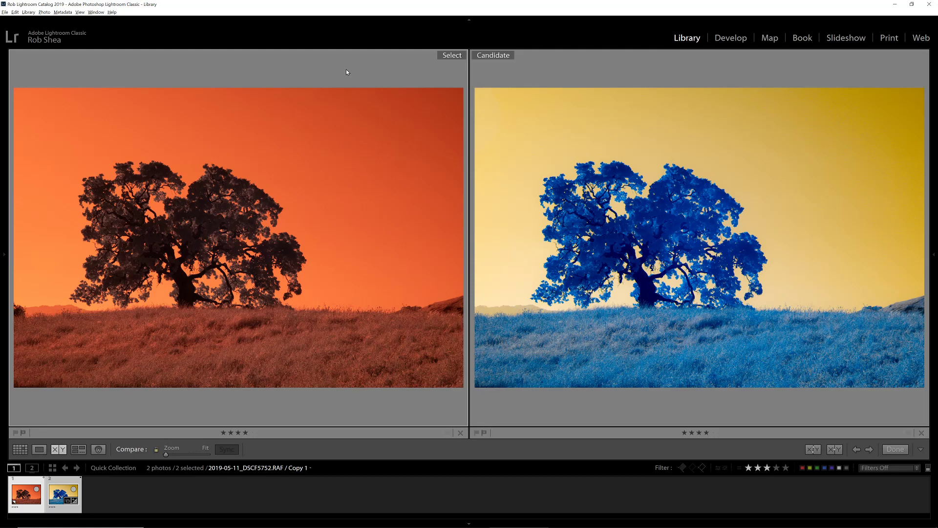
- Leave the Compare view and open the orange infrared tree photo in Develop
{"action": "key", "text": "d"}
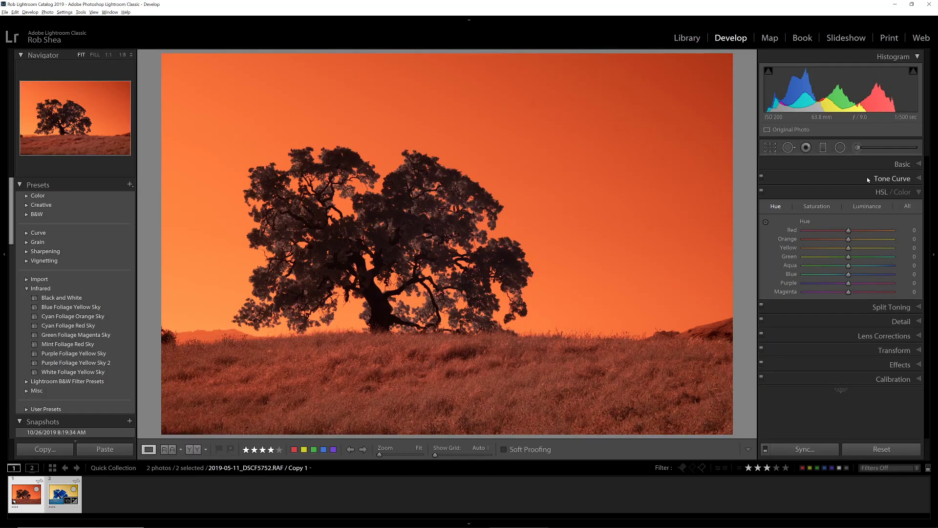
- Apply the Fujifilm X-T20 IR 590nm camera profile to the orange tree photo
{"action": "left_click", "coordinate": [905, 165]}
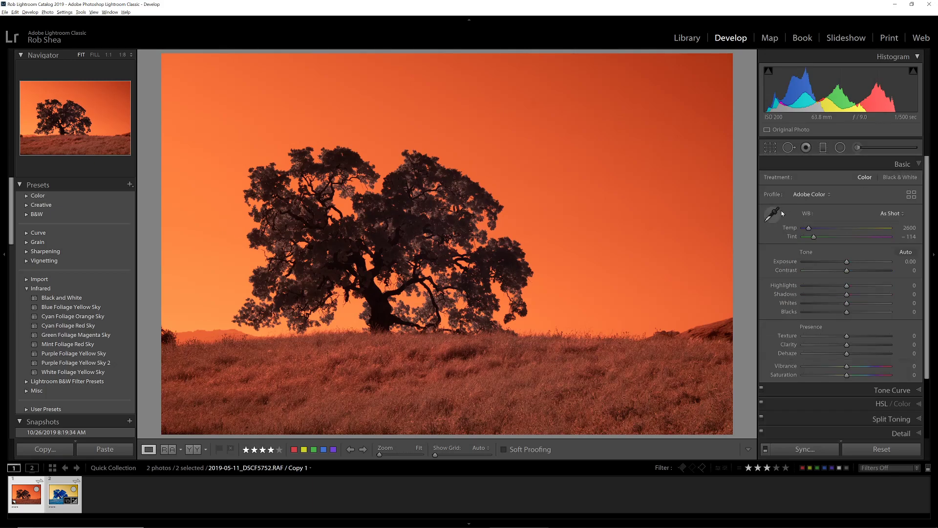
{"action": "left_click", "coordinate": [911, 194]}
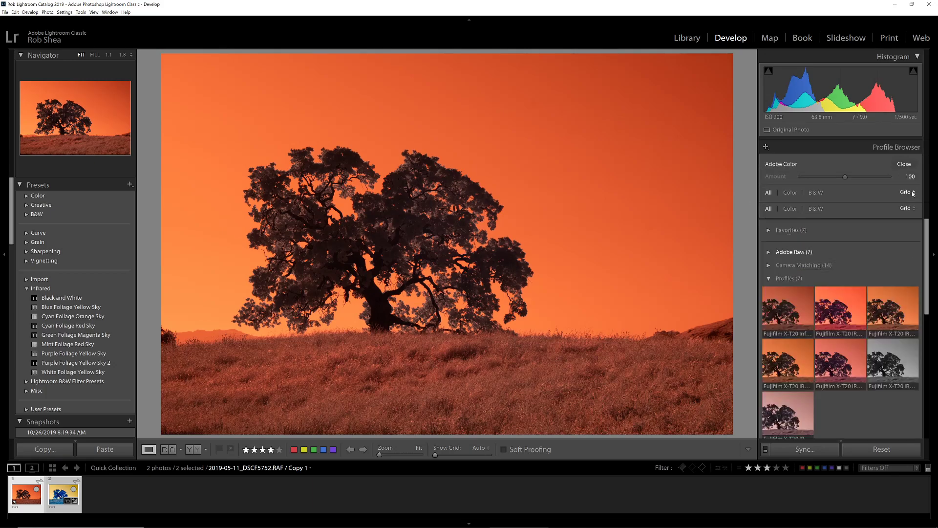
{"action": "left_click", "coordinate": [846, 300]}
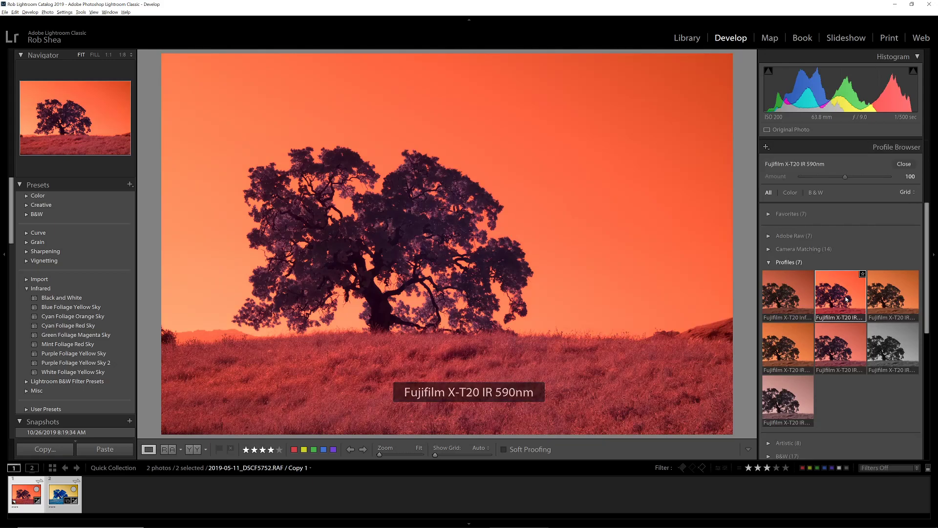
{"action": "left_click", "coordinate": [902, 166]}
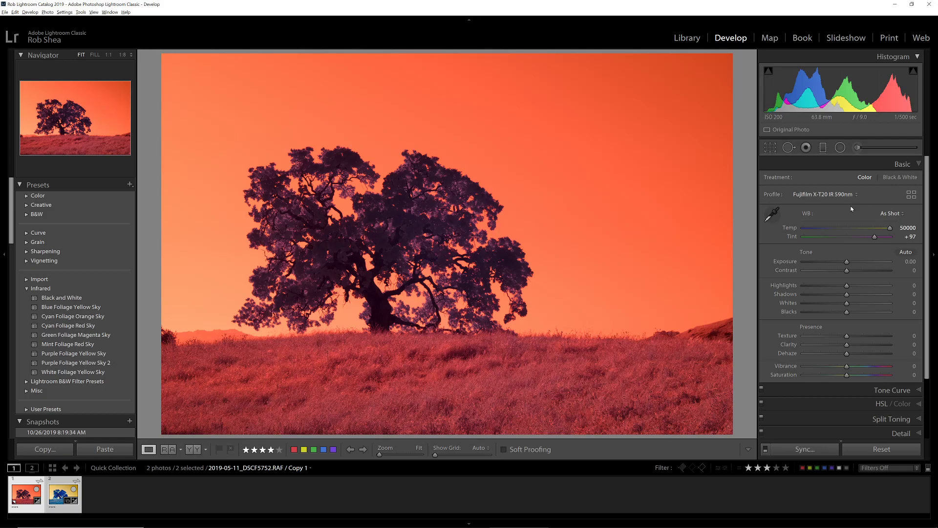
{"action": "left_click", "coordinate": [772, 213]}
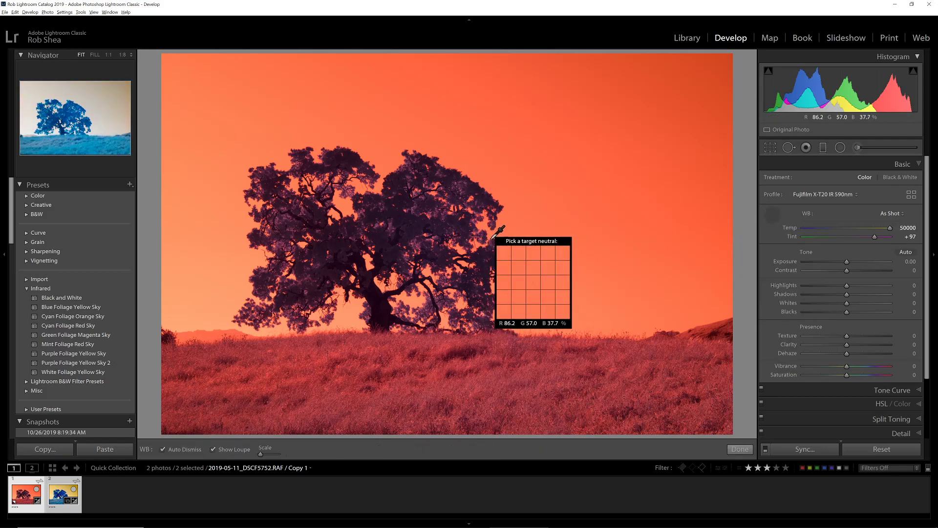
- Sample the foliage for white balance, then set Temp 4006 and Tint -64
{"action": "left_click", "coordinate": [492, 239]}
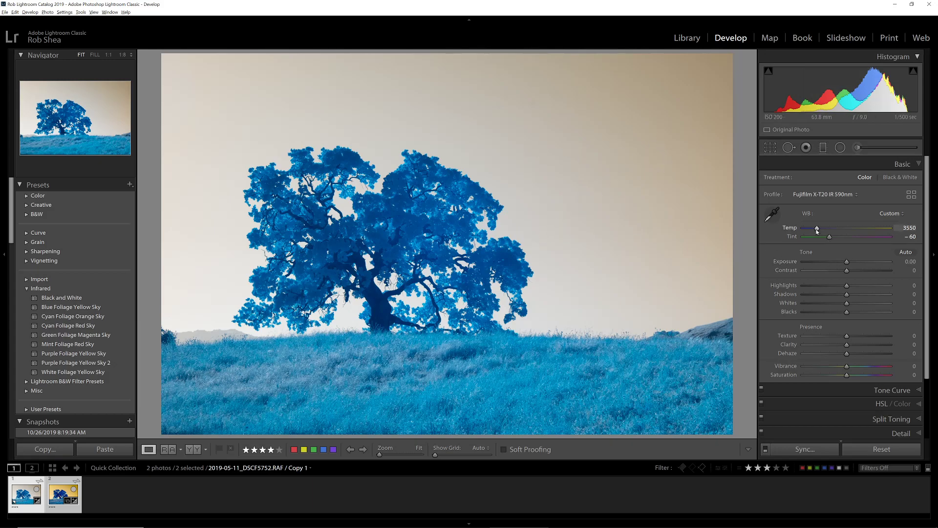
{"action": "left_click_drag", "start_coordinate": [816, 228], "coordinate": [829, 238]}
- In Calibration, test Red and Green Primary Hue, reset Green, and set Blue Primary Hue to -100
{"action": "scroll", "coordinate": [929, 260], "scroll_direction": "down", "scroll_amount": 1}
{"action": "scroll", "coordinate": [928, 260], "scroll_direction": "down", "scroll_amount": 5}
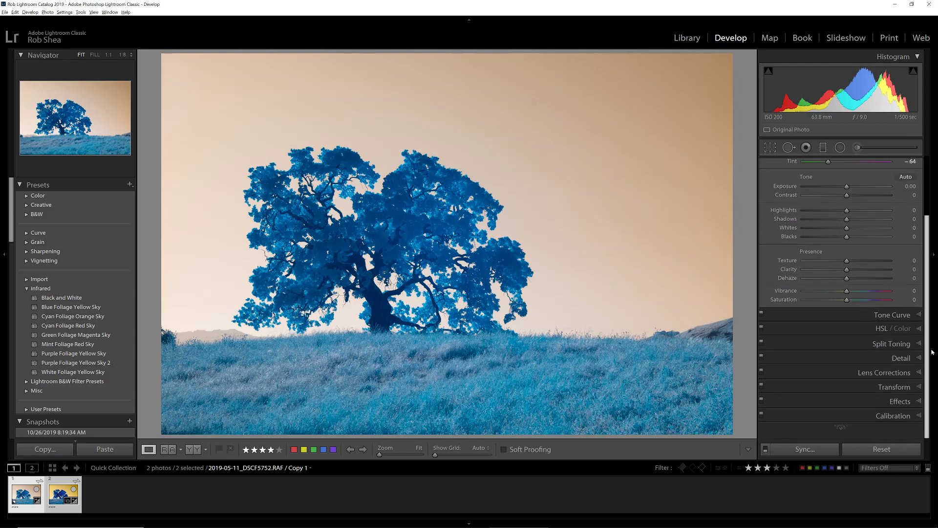
{"action": "left_click", "coordinate": [893, 417]}
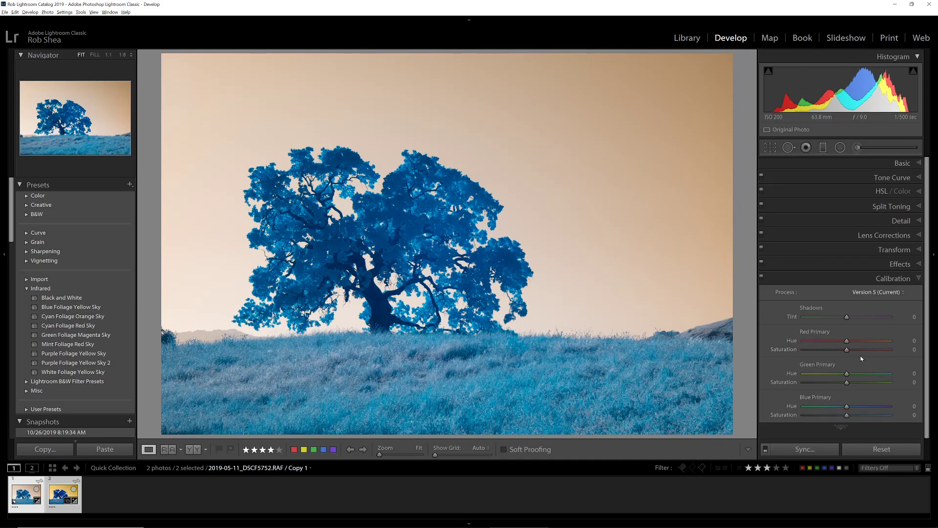
{"action": "mouse_move", "coordinate": [848, 344]}
{"action": "left_mouse_down"}
{"action": "mouse_move", "coordinate": [930, 349]}
{"action": "mouse_move", "coordinate": [739, 356]}
{"action": "mouse_move", "coordinate": [847, 362]}
{"action": "left_mouse_up"}
{"action": "left_click_drag", "start_coordinate": [846, 373], "coordinate": [899, 387]}
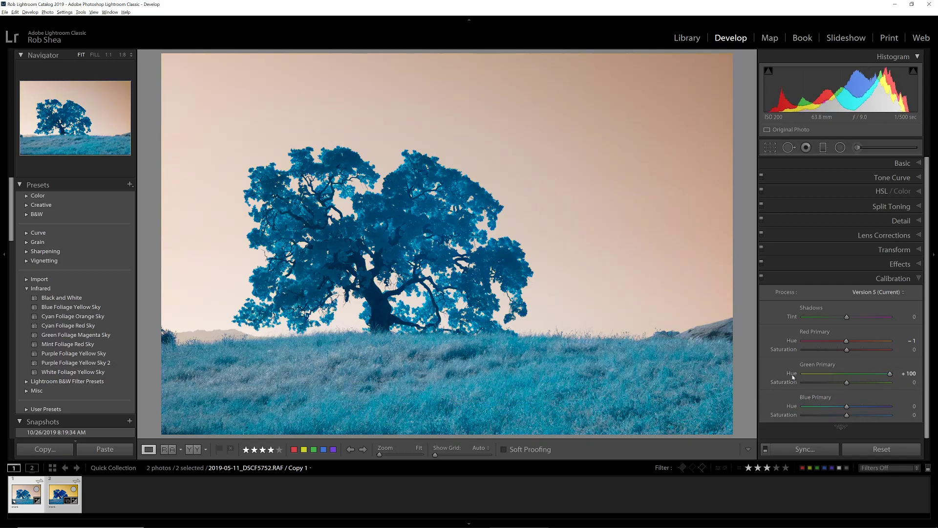
{"action": "left_click", "coordinate": [847, 374]}
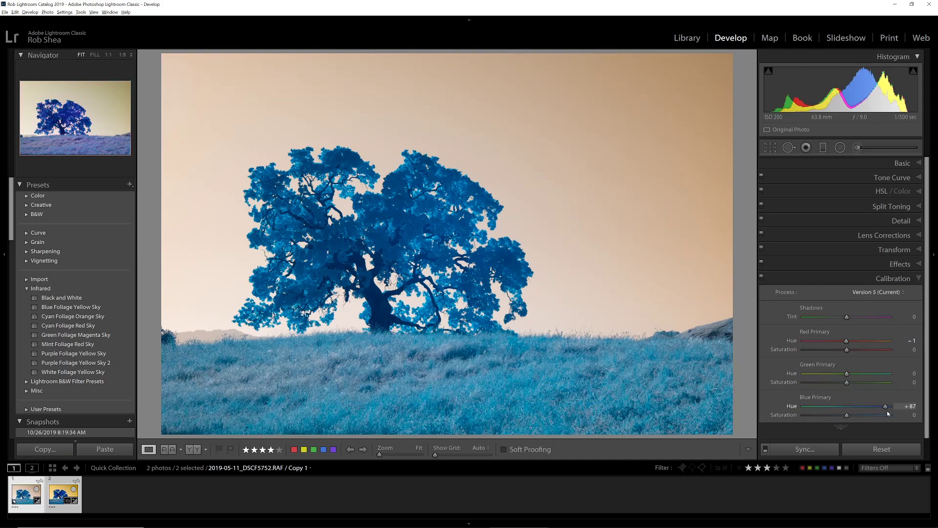
{"action": "left_click_drag", "start_coordinate": [847, 406], "coordinate": [746, 414]}
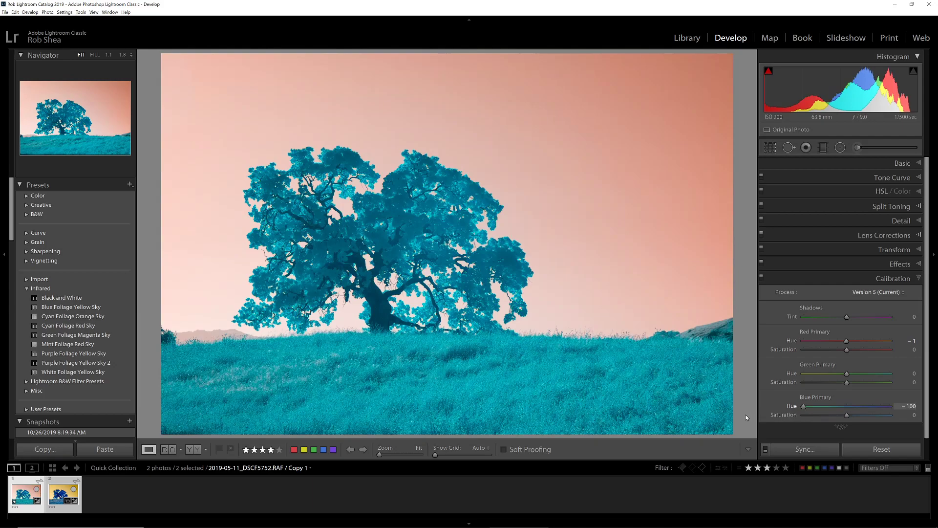
- Reset Blue Primary Hue to 0 and apply the Infrared Black and White preset
{"action": "double_click", "coordinate": [797, 408]}
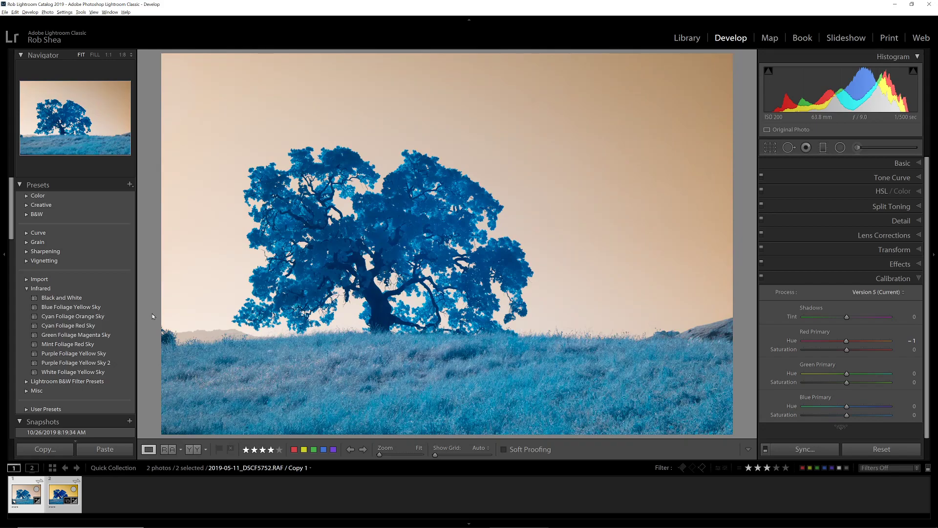
{"action": "left_click", "coordinate": [86, 301]}
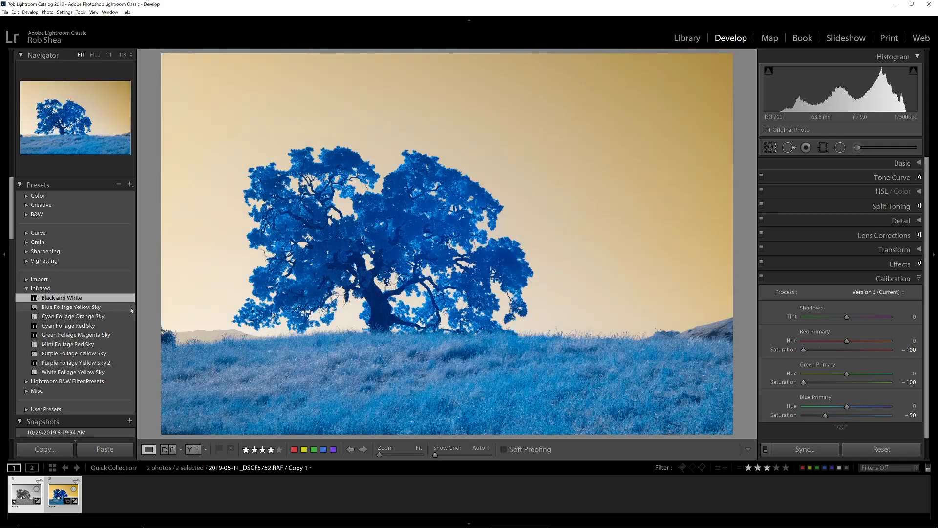
- Try the Blue Foliage Yellow Sky, Cyan, and Green Foliage presets, ending on Mint Foliage Red Sky
{"action": "left_click", "coordinate": [105, 309]}
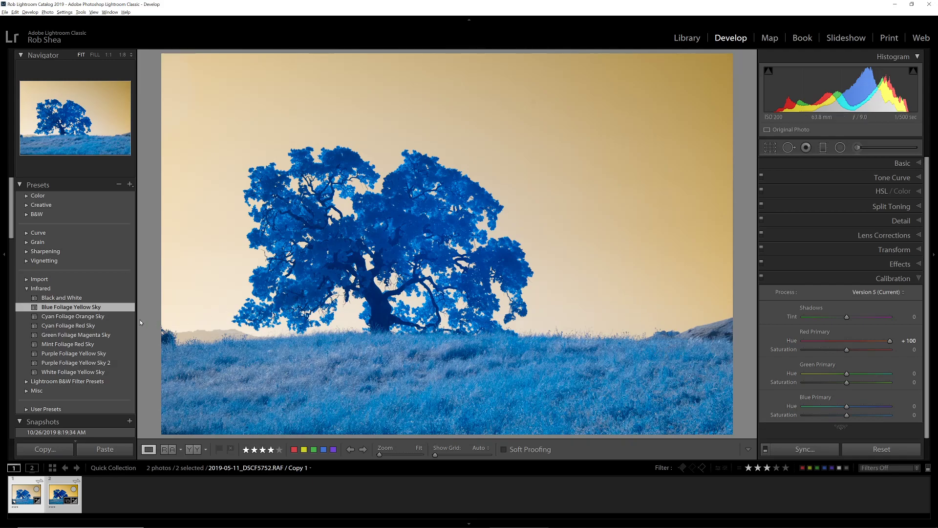
{"action": "left_click", "coordinate": [98, 317]}
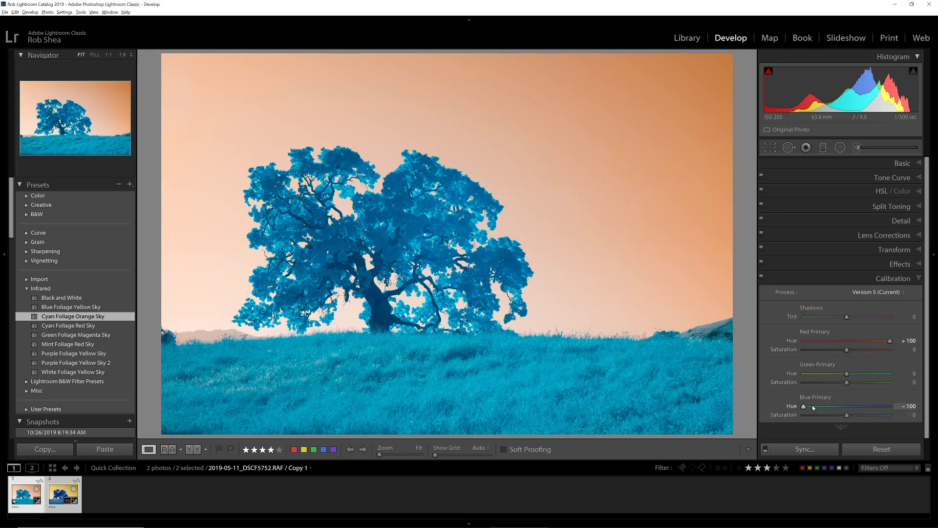
{"action": "left_click", "coordinate": [89, 326]}
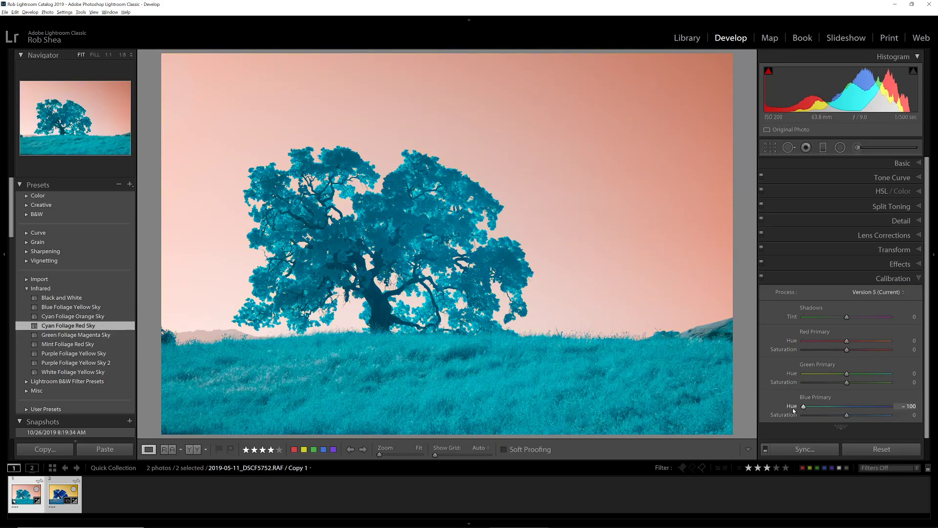
{"action": "left_click", "coordinate": [105, 337]}
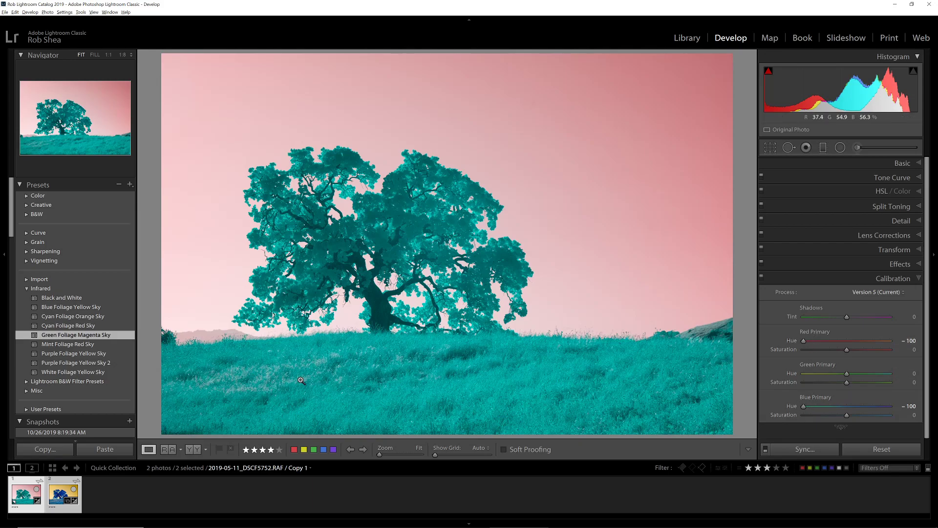
{"action": "left_click", "coordinate": [64, 344]}
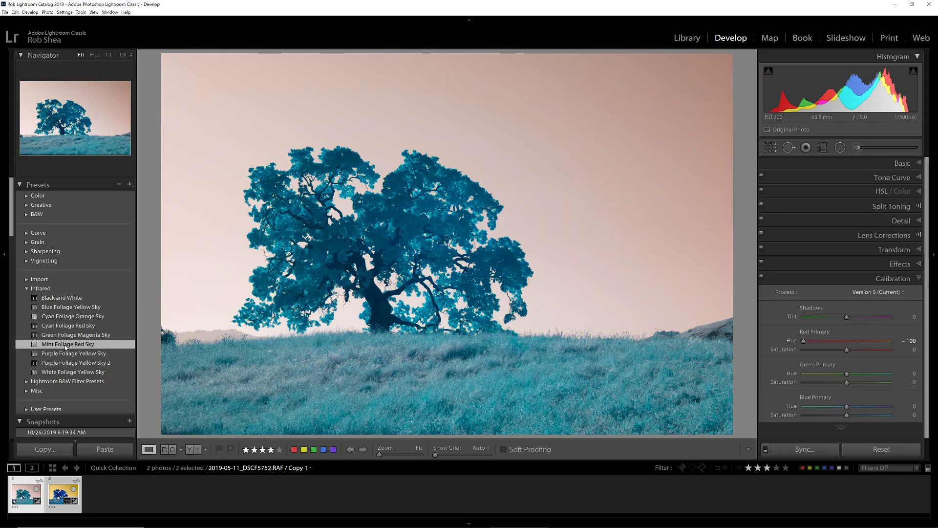
- Try both Purple Foliage Yellow Sky presets, then apply White Foliage Yellow Sky
{"action": "left_click", "coordinate": [66, 349]}
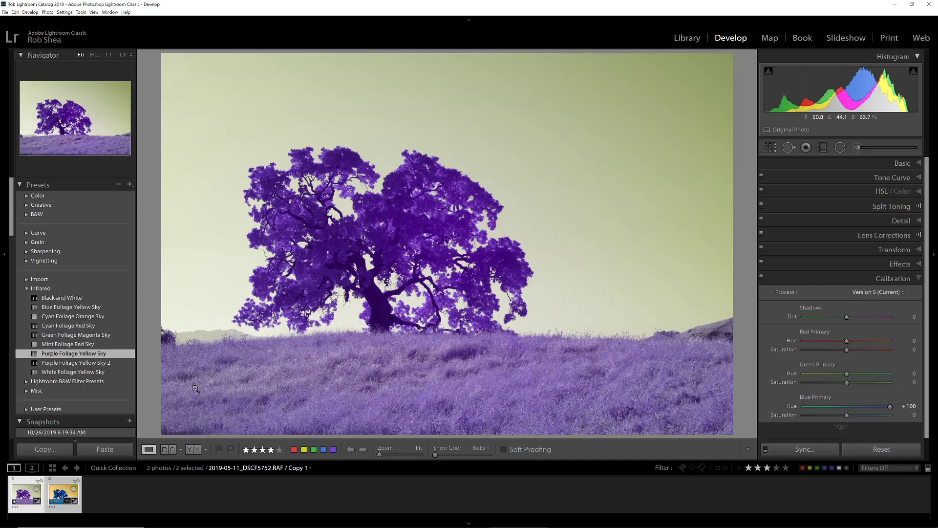
{"action": "left_click", "coordinate": [69, 363]}
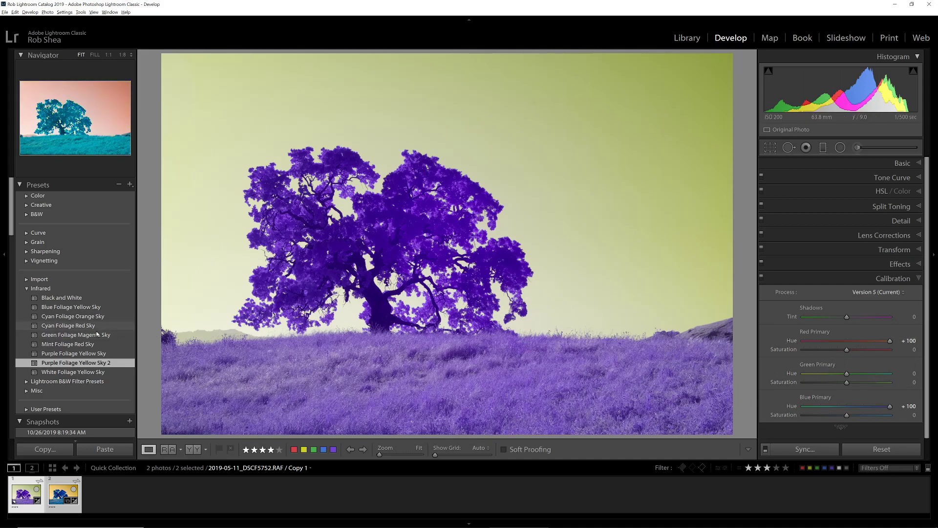
{"action": "left_click", "coordinate": [77, 372]}
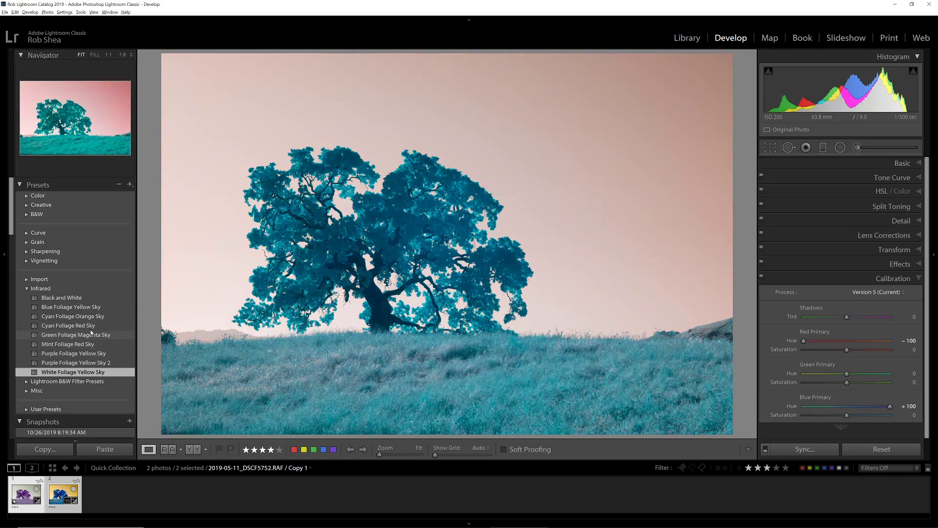
- Apply the Blue Foliage Yellow Sky infrared preset and expand the Basic panel
{"action": "left_click", "coordinate": [84, 306]}
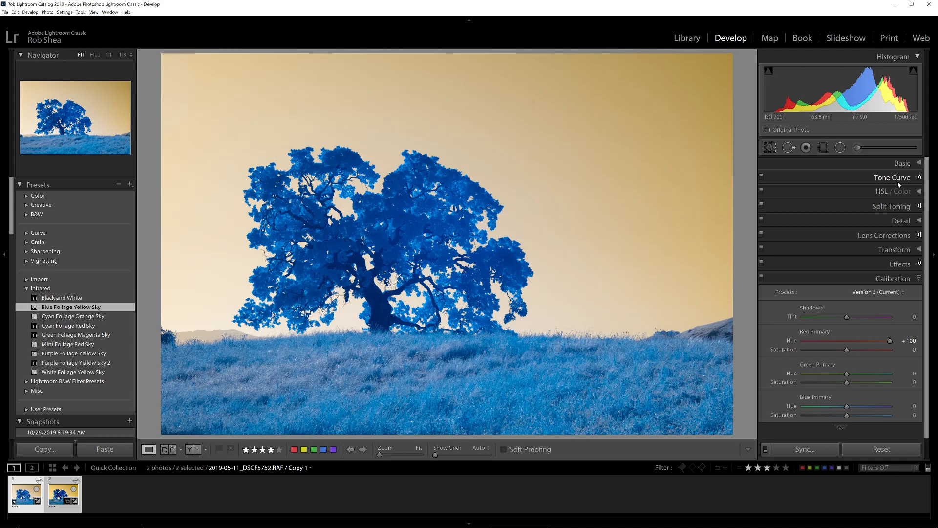
{"action": "left_click", "coordinate": [901, 163]}
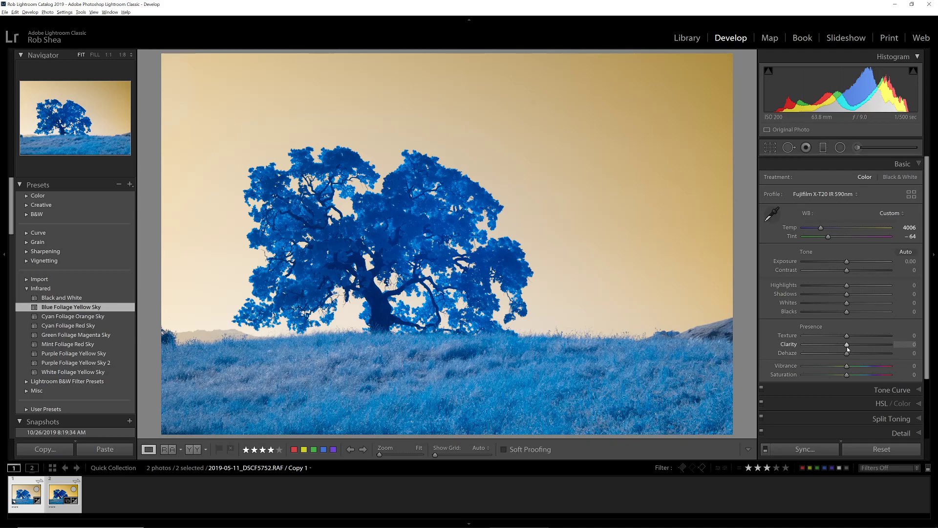
- Set Clarity to -18, Vibrance to +21 and Saturation to +13
{"action": "left_click_drag", "start_coordinate": [847, 347], "coordinate": [883, 349]}
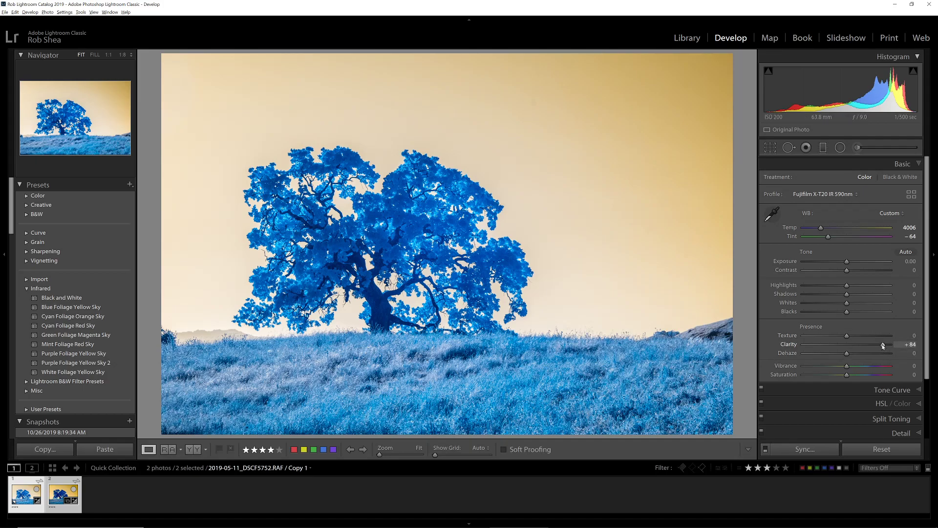
{"action": "left_click_drag", "start_coordinate": [880, 345], "coordinate": [840, 351]}
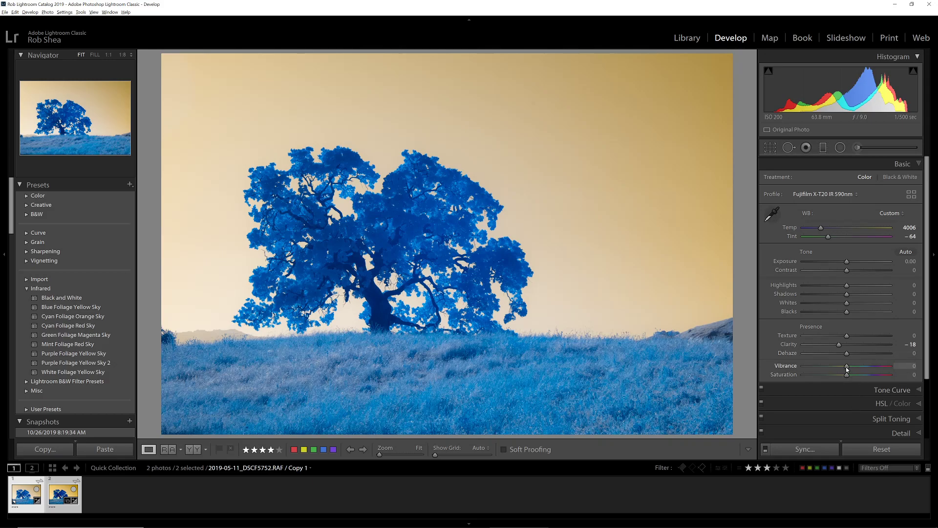
{"action": "left_click_drag", "start_coordinate": [846, 368], "coordinate": [856, 373]}
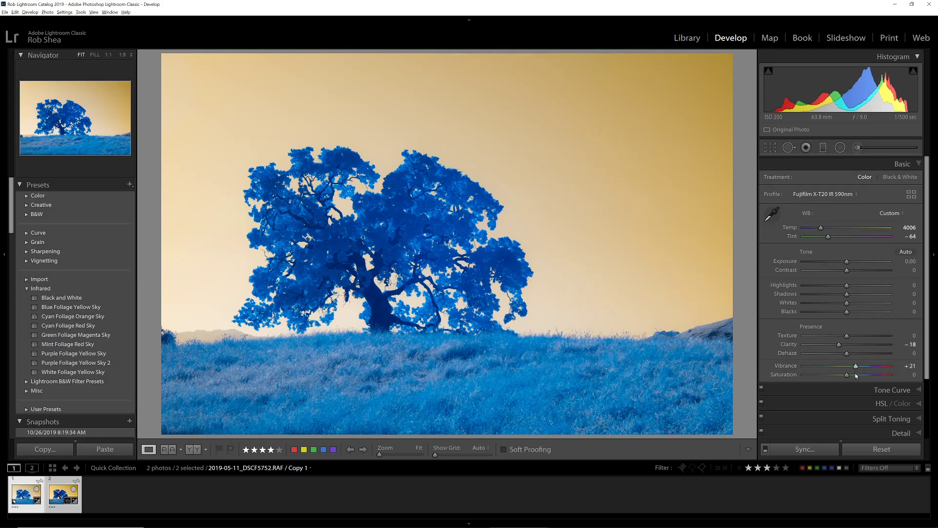
{"action": "left_click_drag", "start_coordinate": [846, 375], "coordinate": [854, 380]}
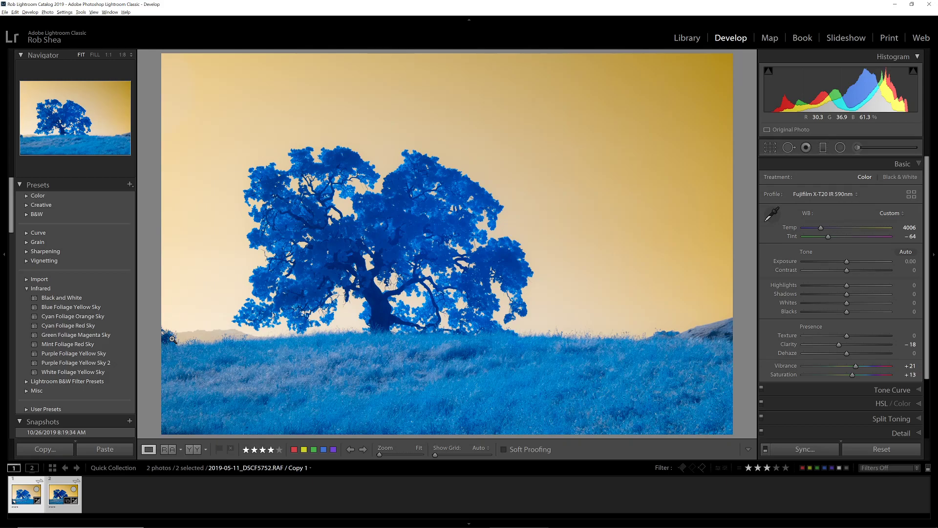
- Zoom to 1:1 on the left horizon and heal out the dark bush with Spot Removal
{"action": "left_click", "coordinate": [172, 339]}
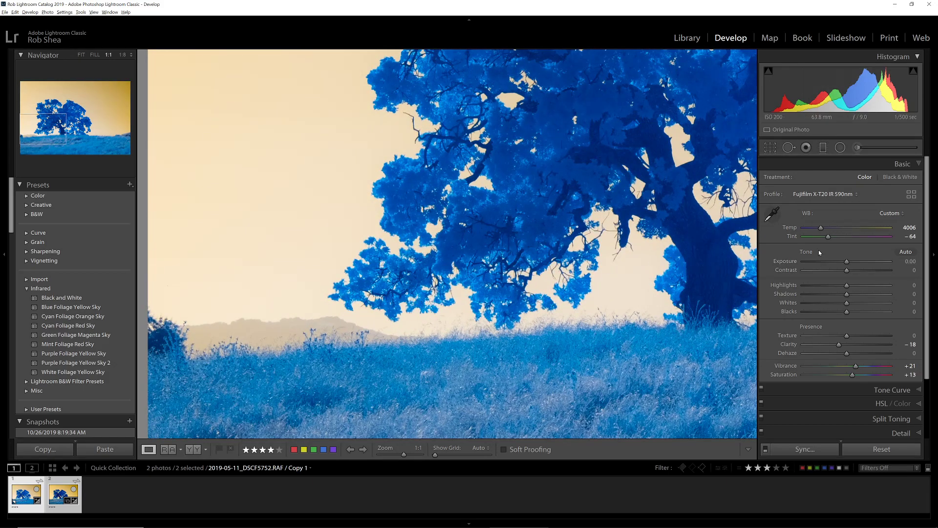
{"action": "left_click", "coordinate": [788, 147]}
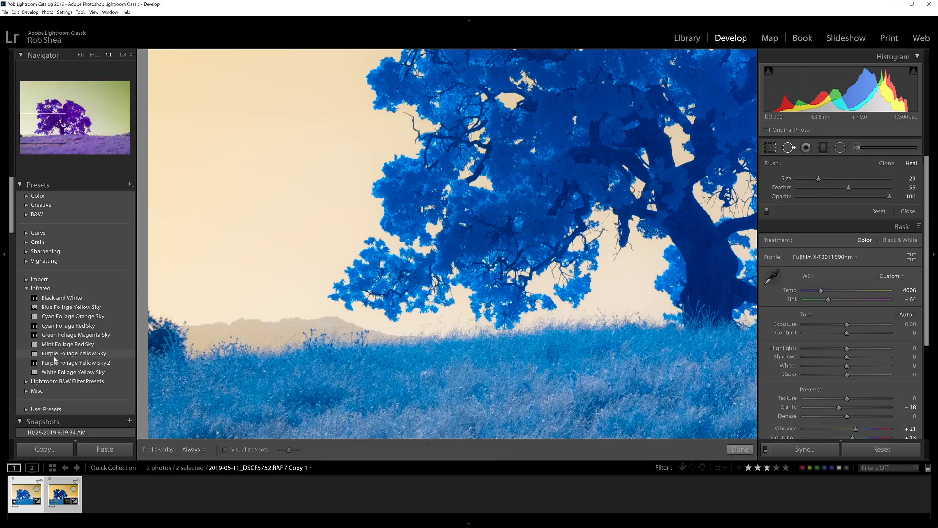
{"action": "scroll", "coordinate": [203, 339], "scroll_direction": "up", "scroll_amount": 8}
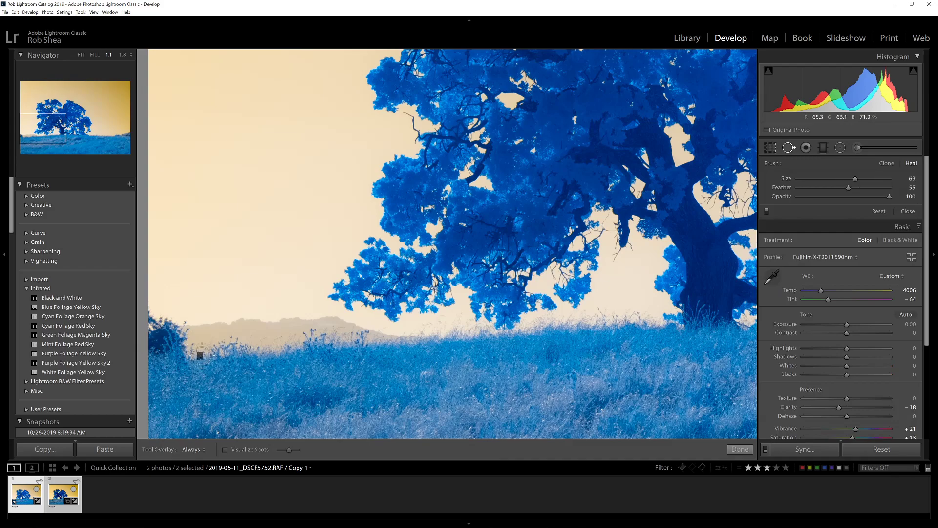
{"action": "scroll", "coordinate": [201, 355], "scroll_direction": "up", "scroll_amount": 1}
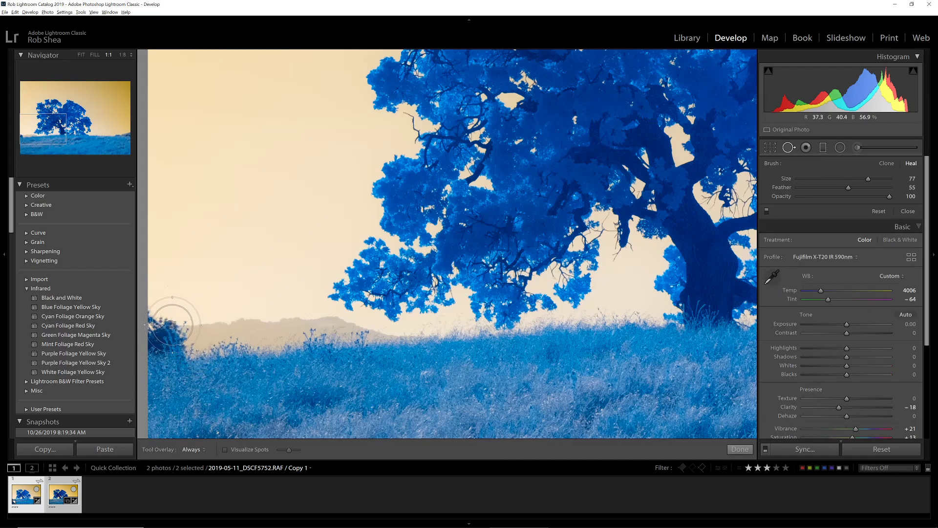
{"action": "scroll", "coordinate": [163, 322], "scroll_direction": "up", "scroll_amount": 1}
{"action": "left_click_drag", "start_coordinate": [164, 314], "coordinate": [164, 342]}
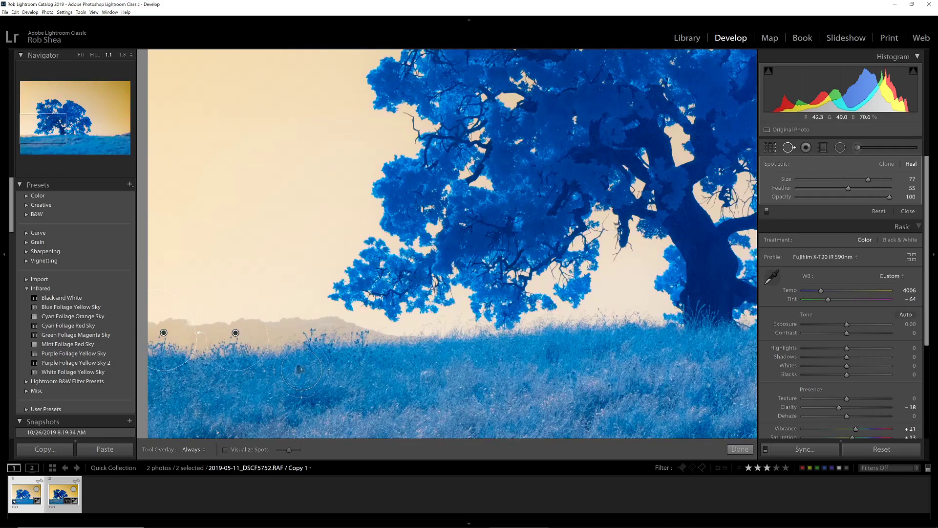
{"action": "left_click", "coordinate": [740, 449]}
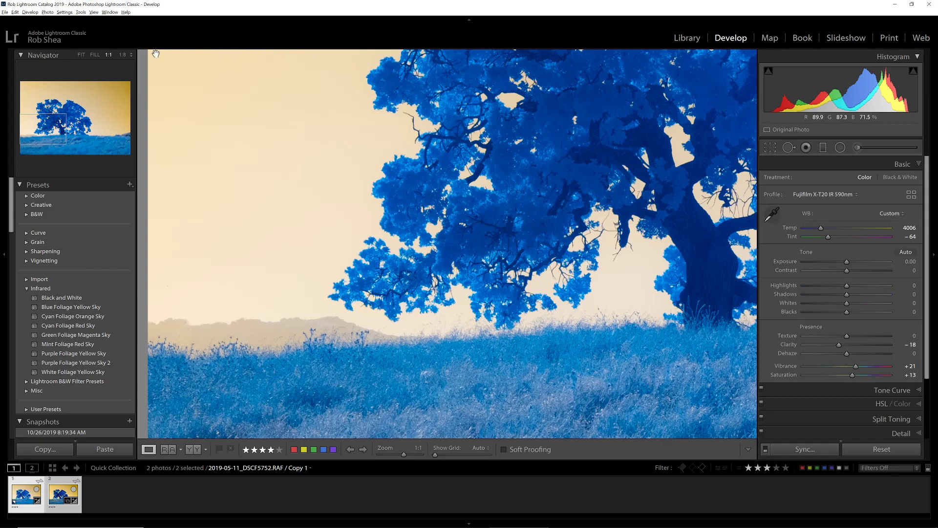
- Fit the whole photo in the Navigator and expand the Calibration panel
{"action": "left_click", "coordinate": [81, 55]}
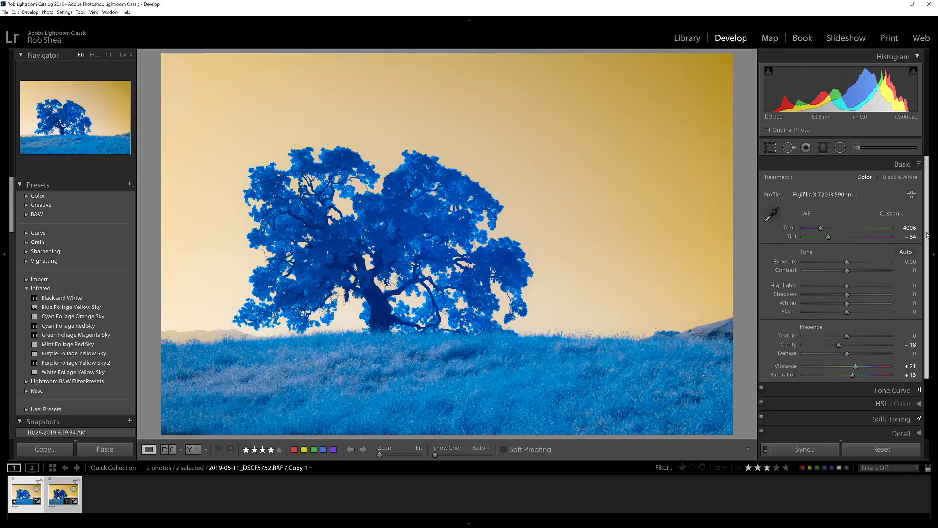
{"action": "scroll", "coordinate": [899, 419], "scroll_direction": "down", "scroll_amount": 3}
{"action": "left_click", "coordinate": [899, 418]}
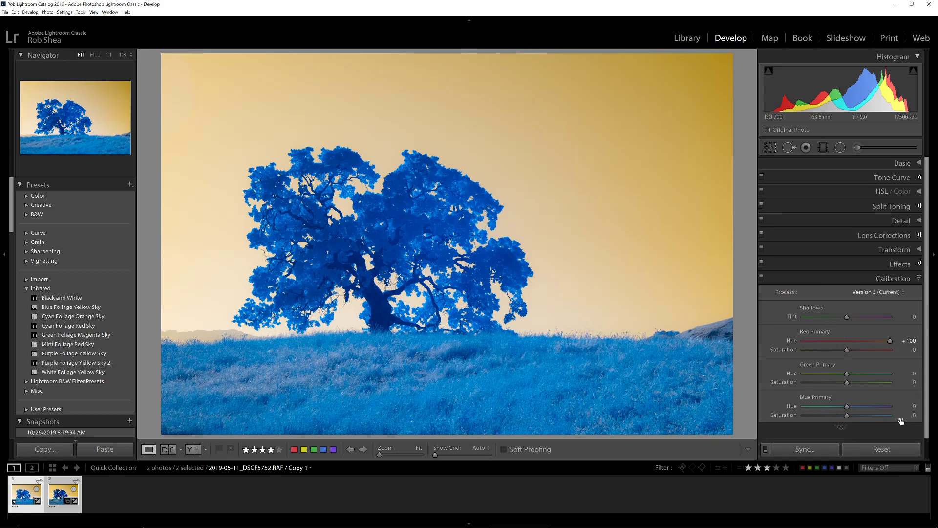